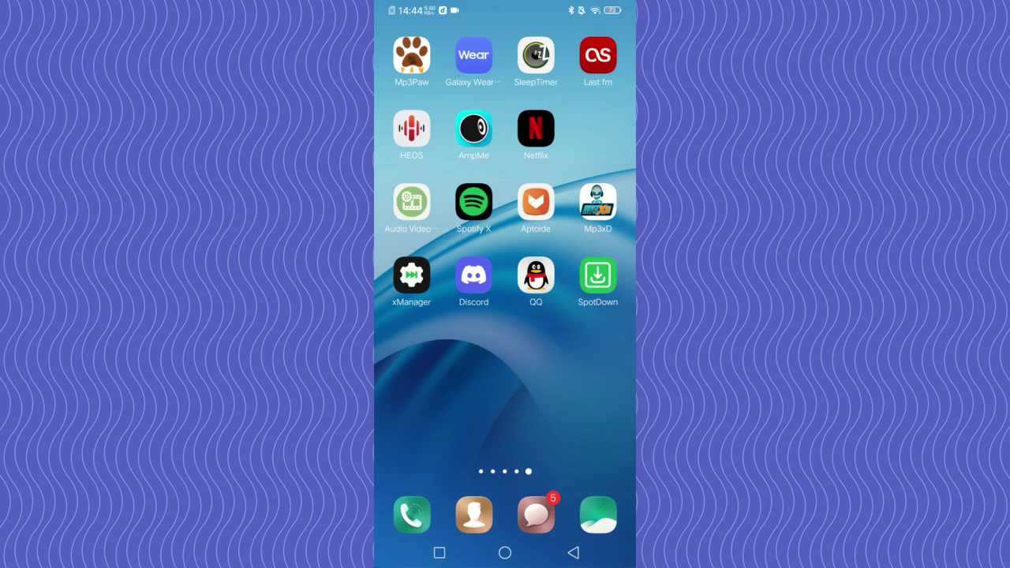
Add the Amazon Music player widget below the Android home screen's app icons.
click(544, 403)
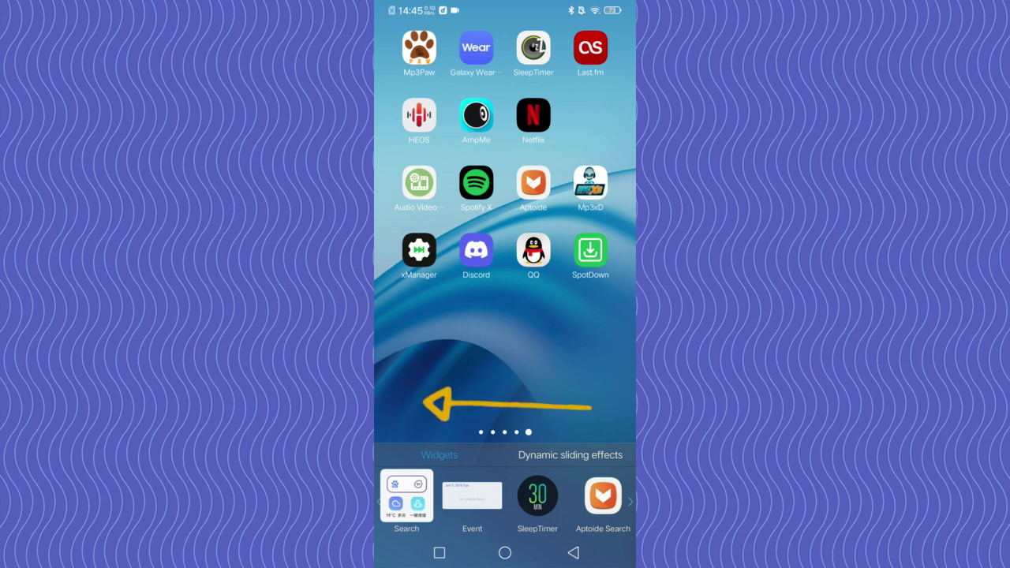
drag(600, 497, 411, 498)
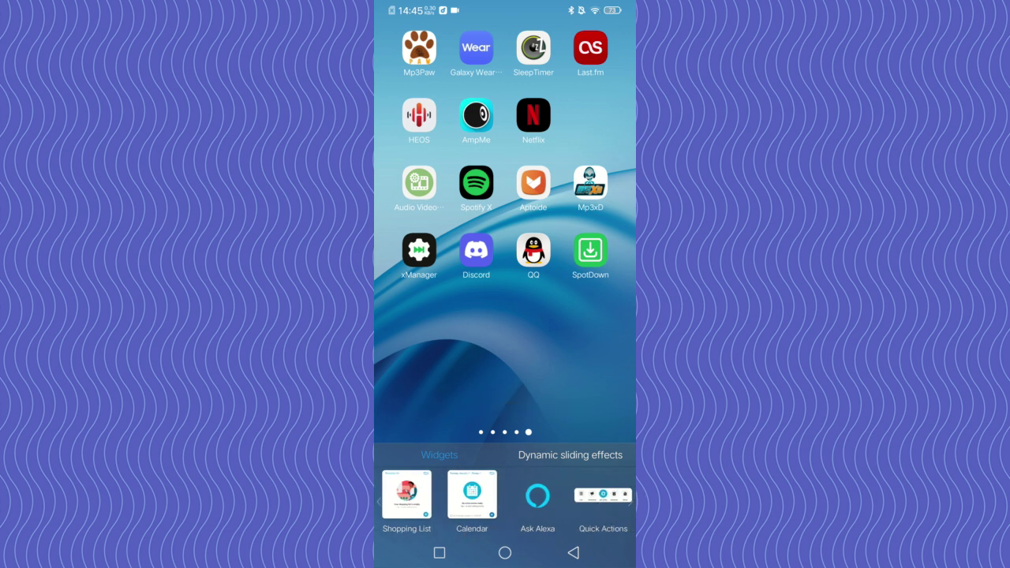
drag(600, 497, 410, 498)
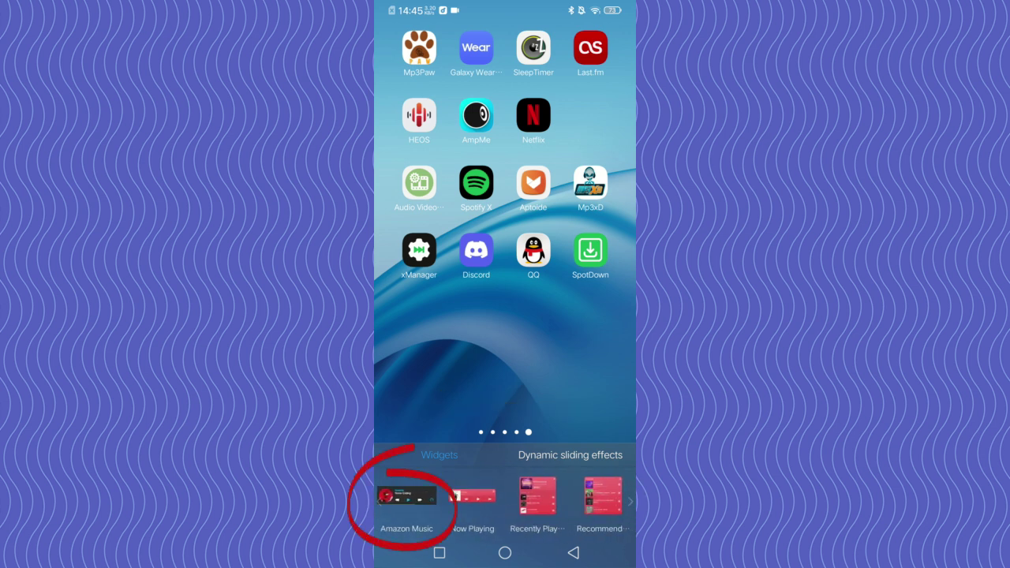
click(406, 496)
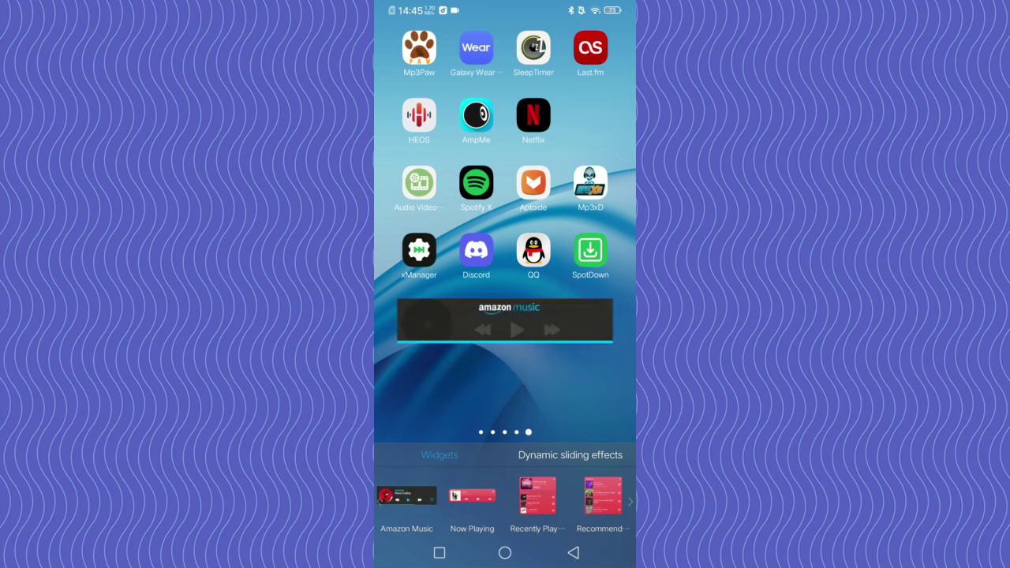
click(505, 553)
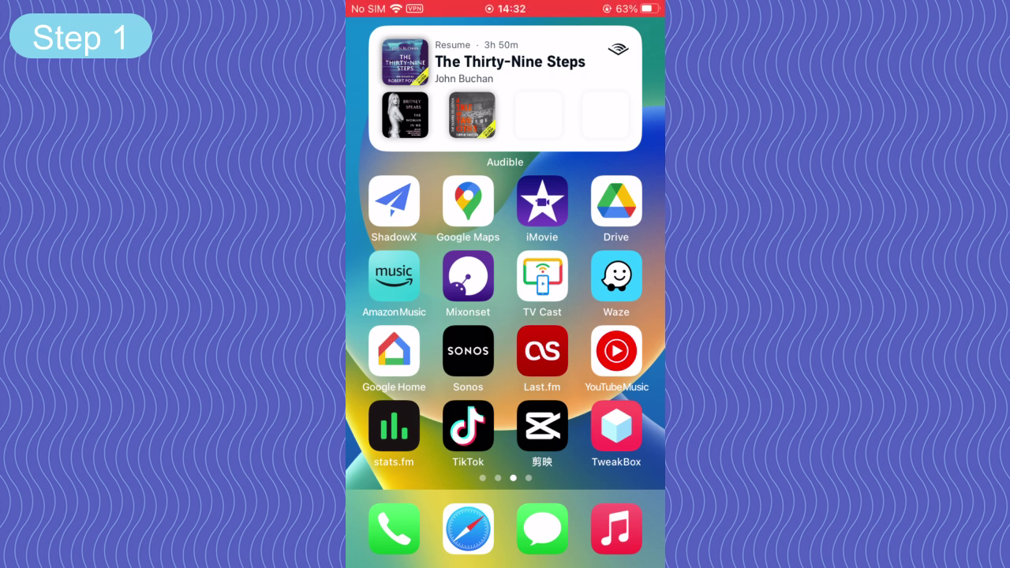
Copy the share link of Amazon Music's K-POP NOW playlist.
click(394, 277)
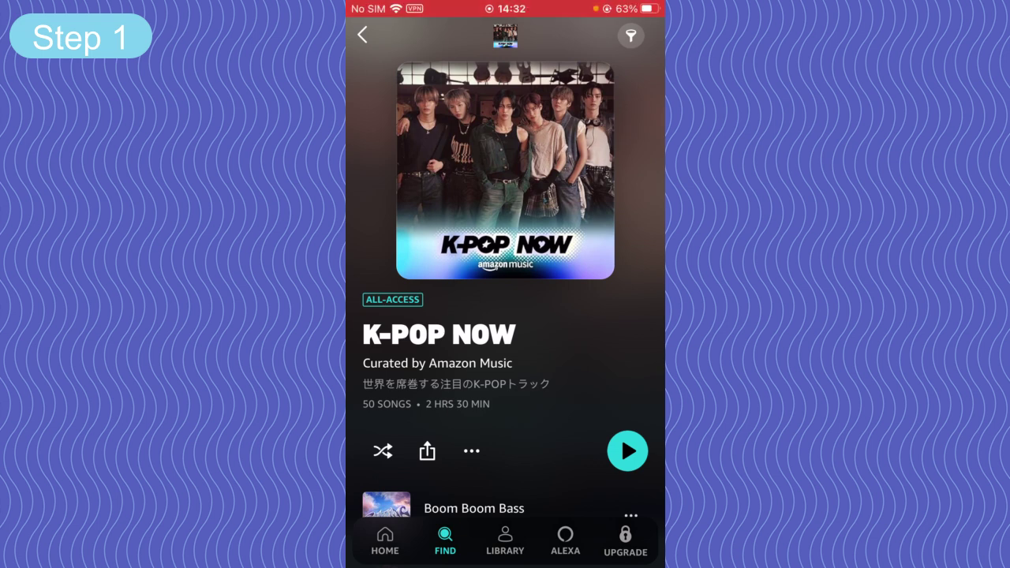
scroll(505, 316, down, 3)
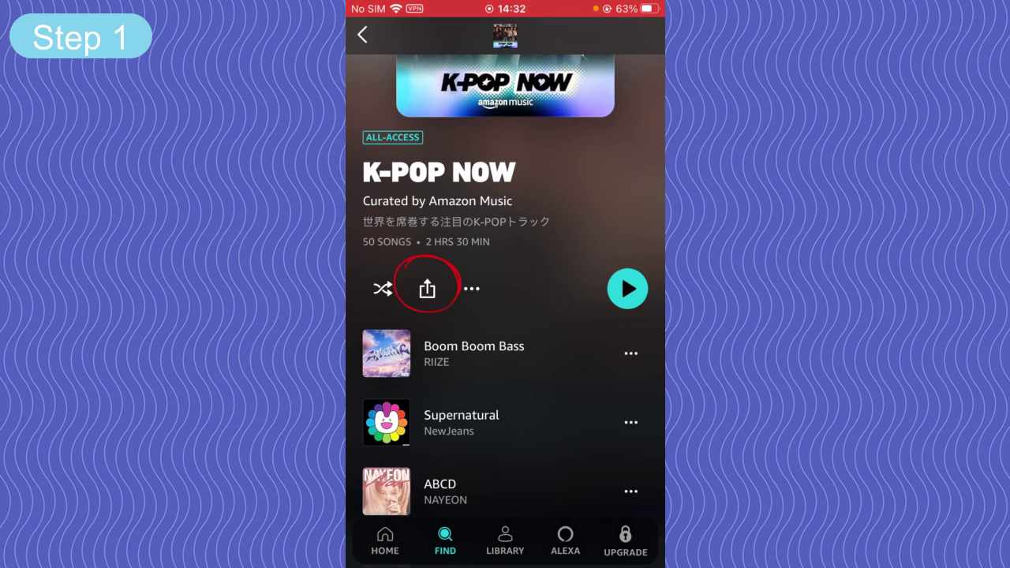
click(428, 289)
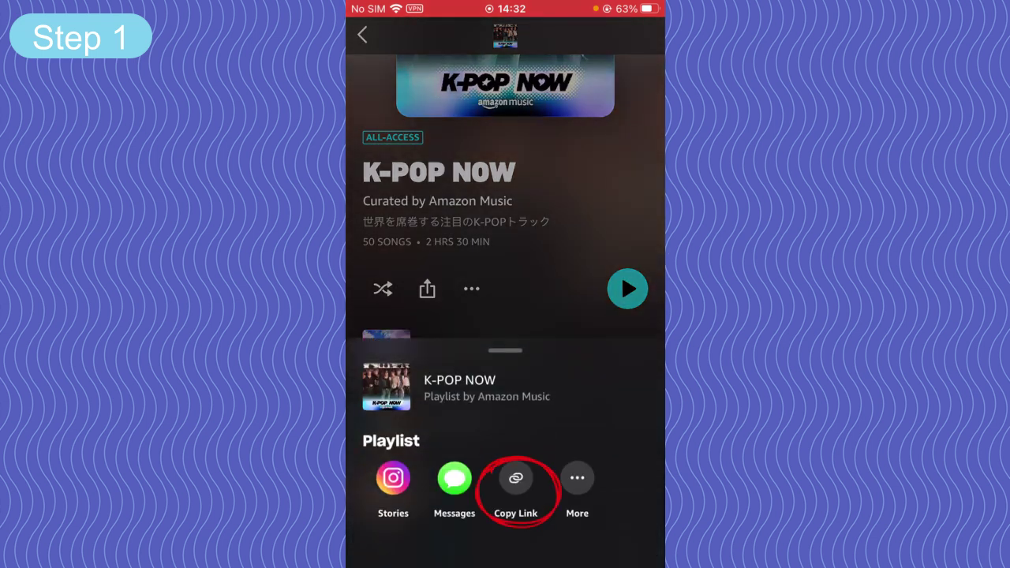
click(516, 477)
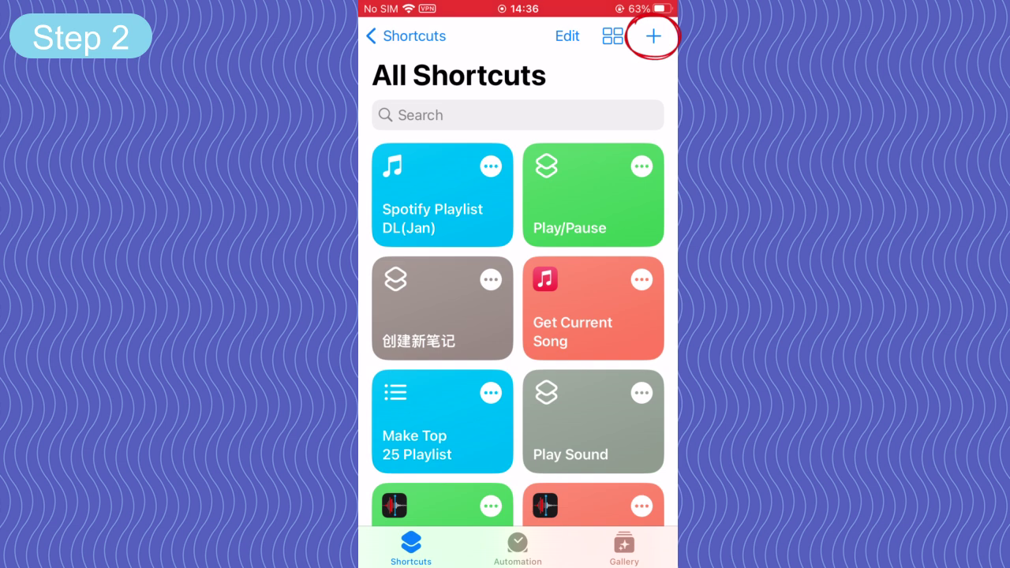
Create a new shortcut and rename it 'Amazon Music Widget'.
click(654, 37)
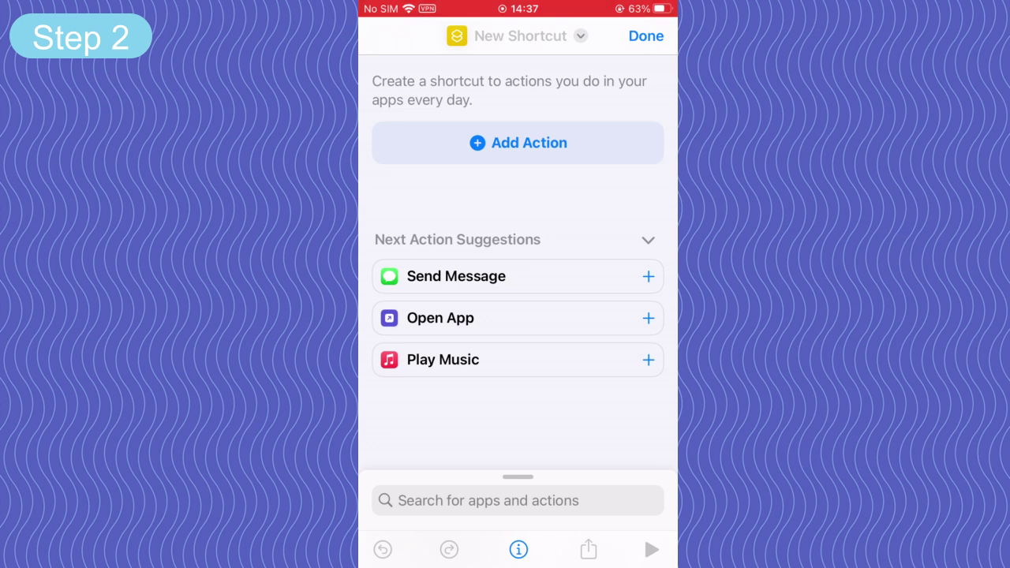
click(521, 36)
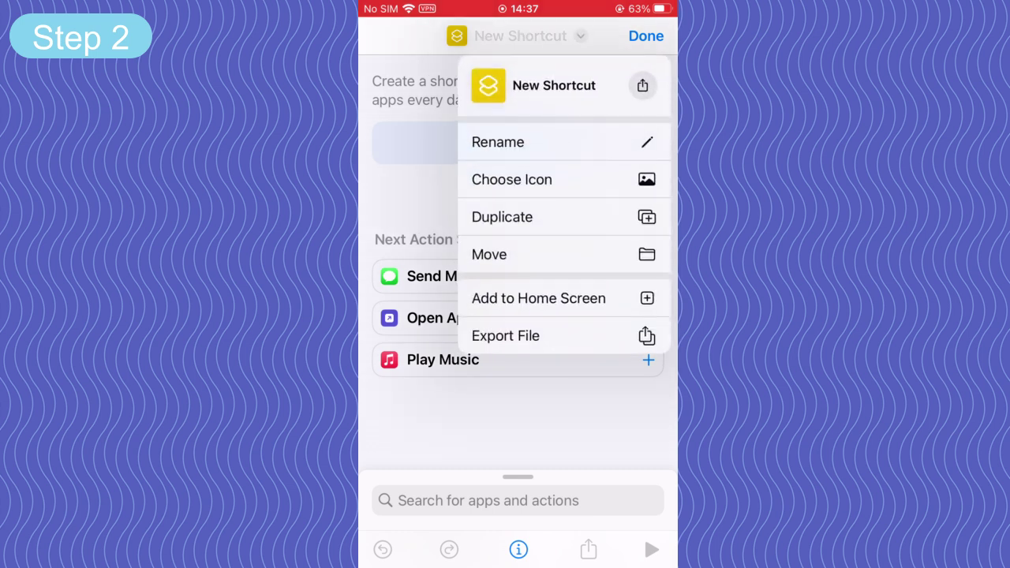
click(499, 142)
text(Am)
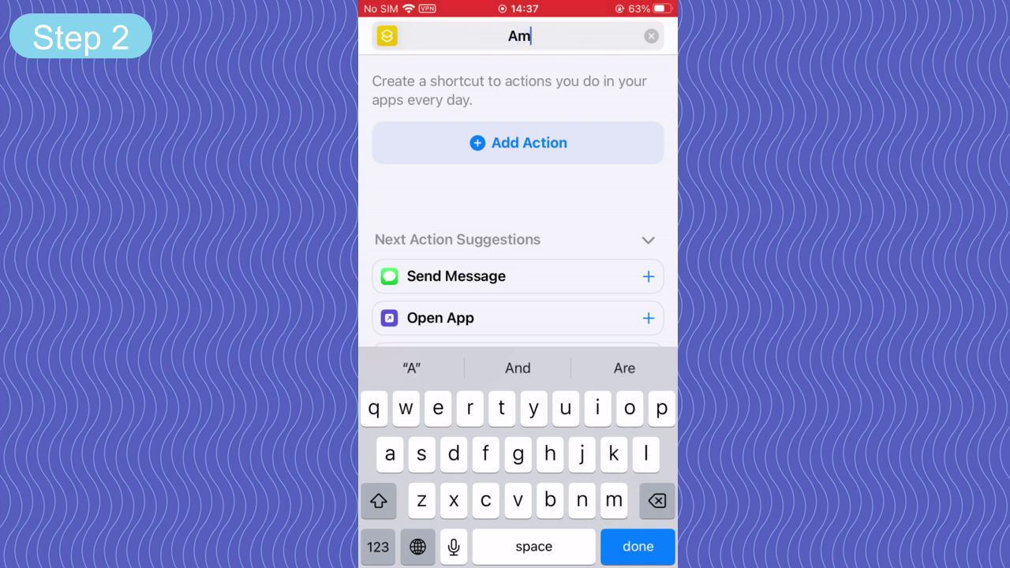
text(azon )
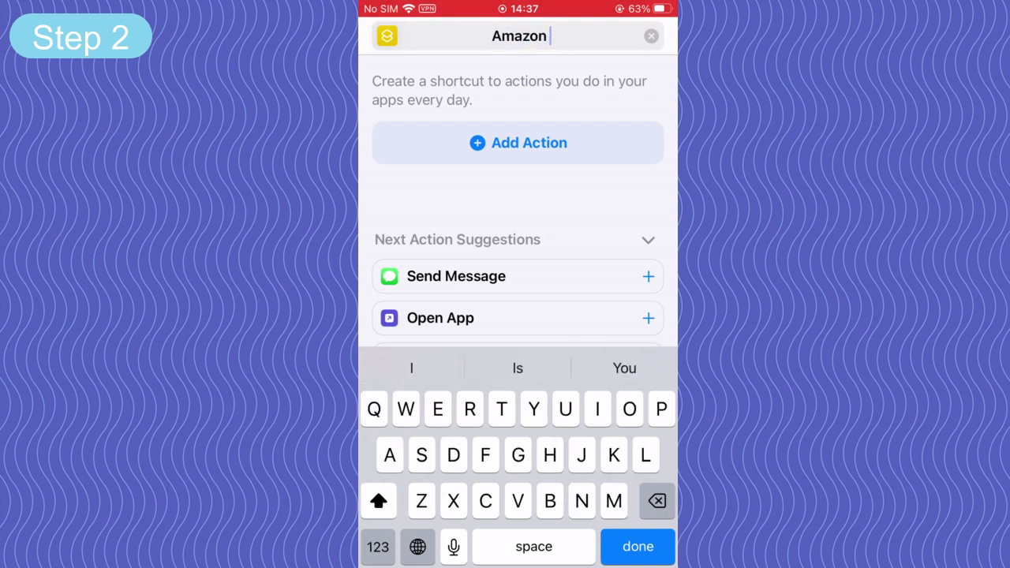
text(Music)
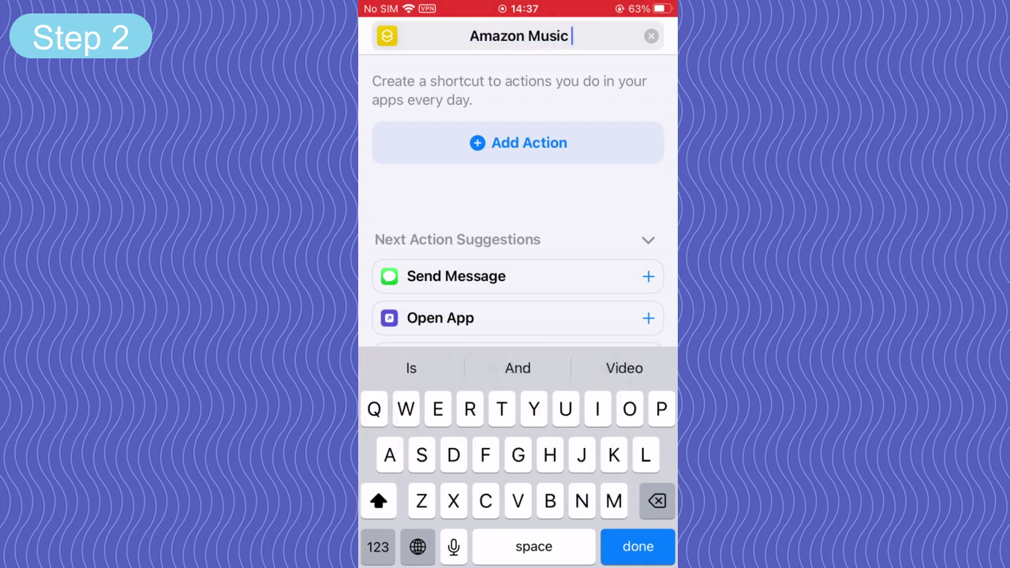
text( Widget)
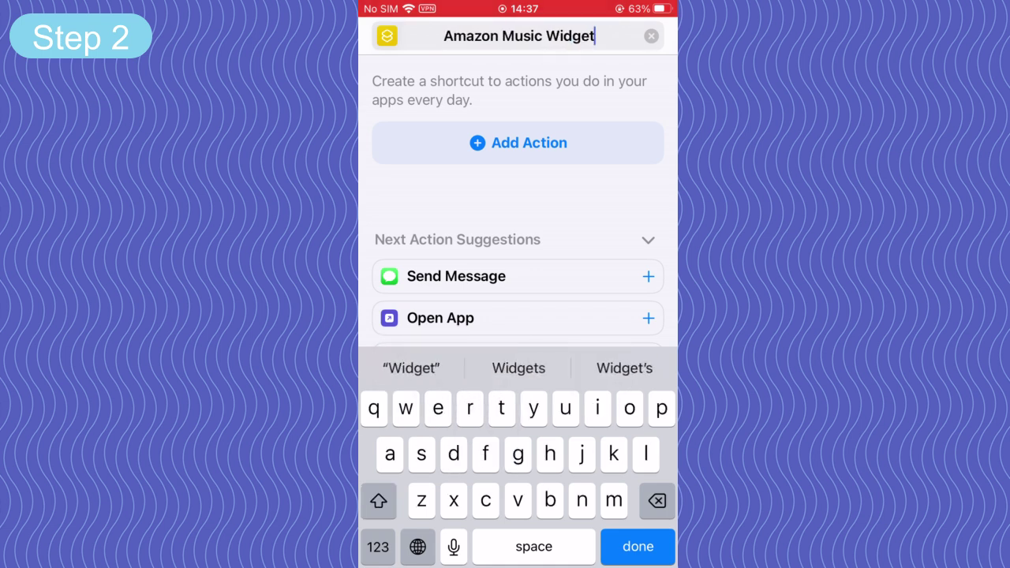
key(Return)
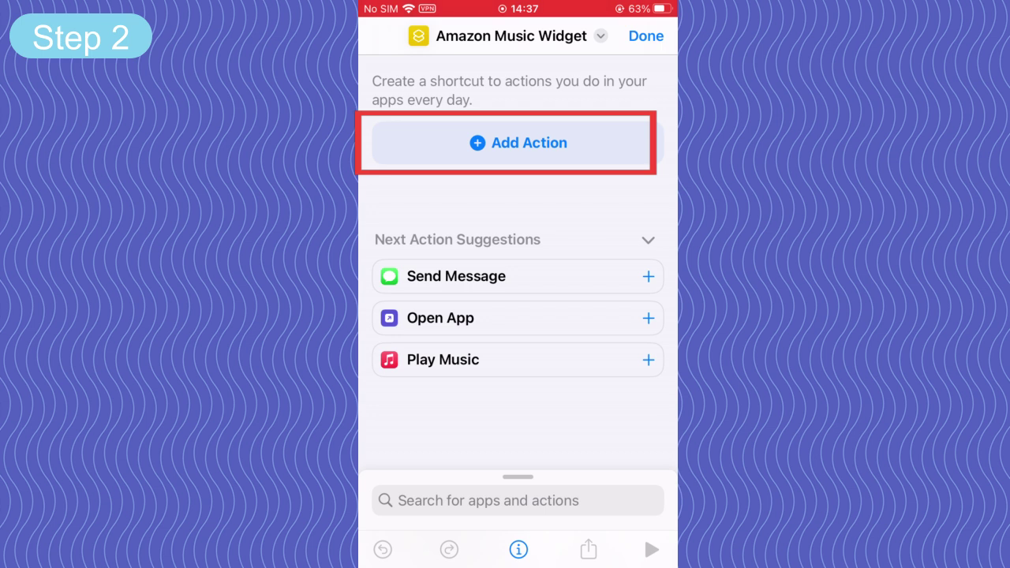
Add a URL action holding the pasted K-POP NOW playlist link.
click(518, 143)
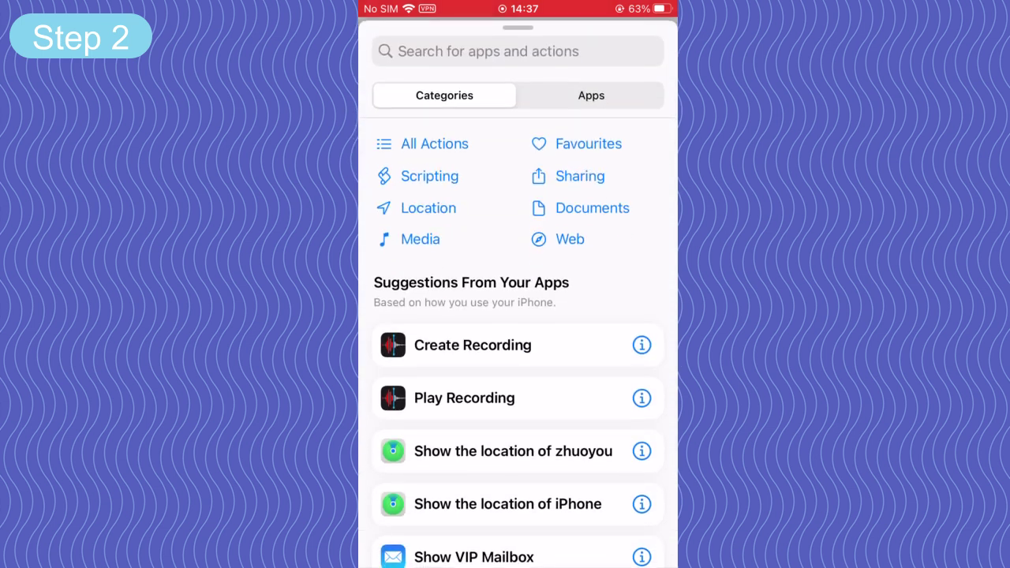
click(488, 51)
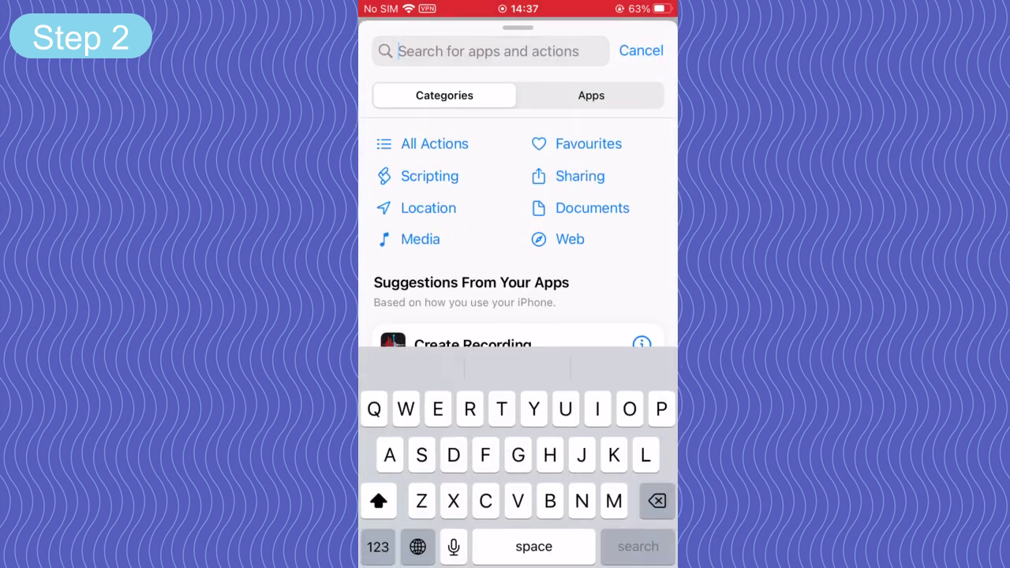
text(Url)
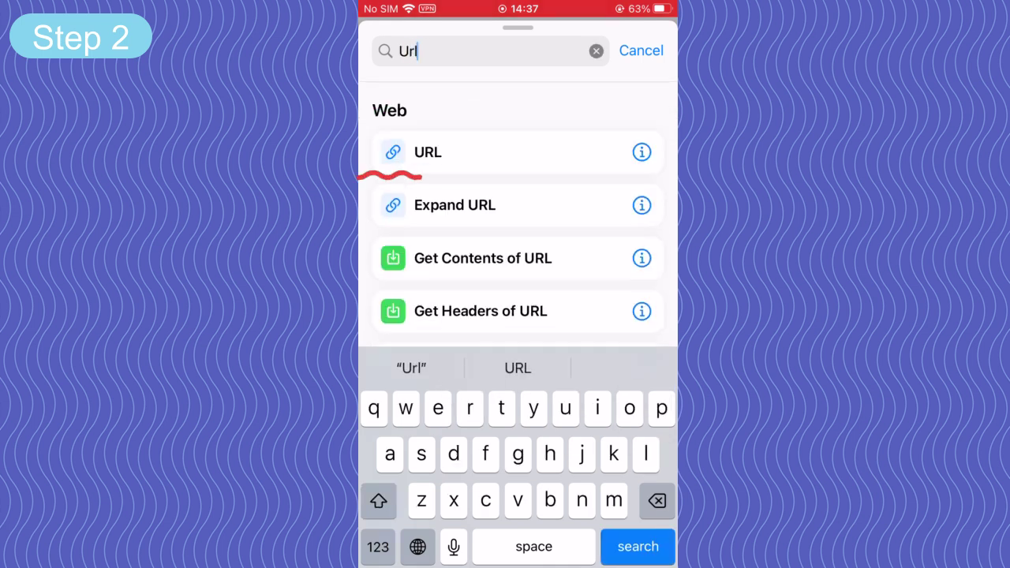
click(428, 152)
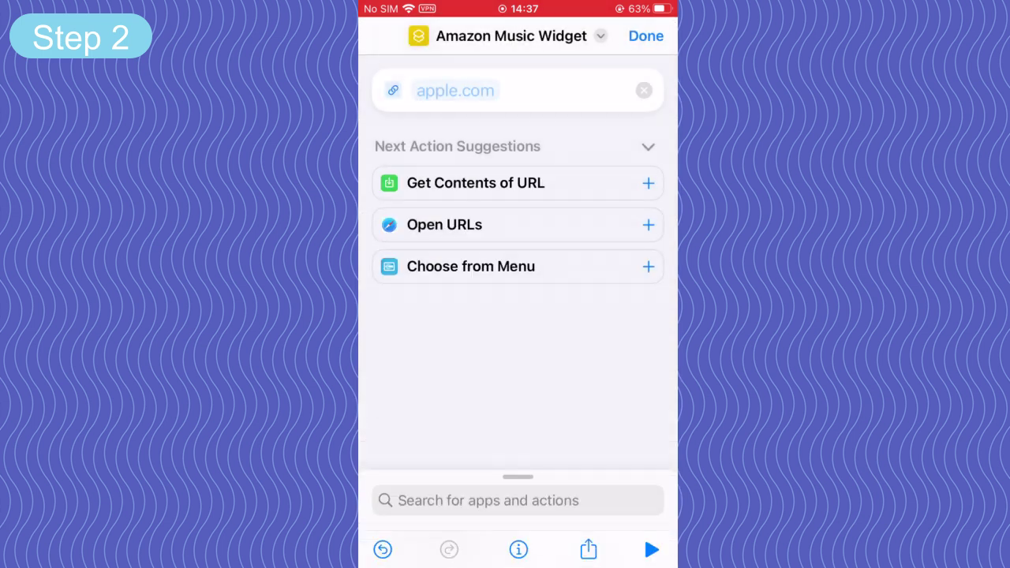
click(455, 90)
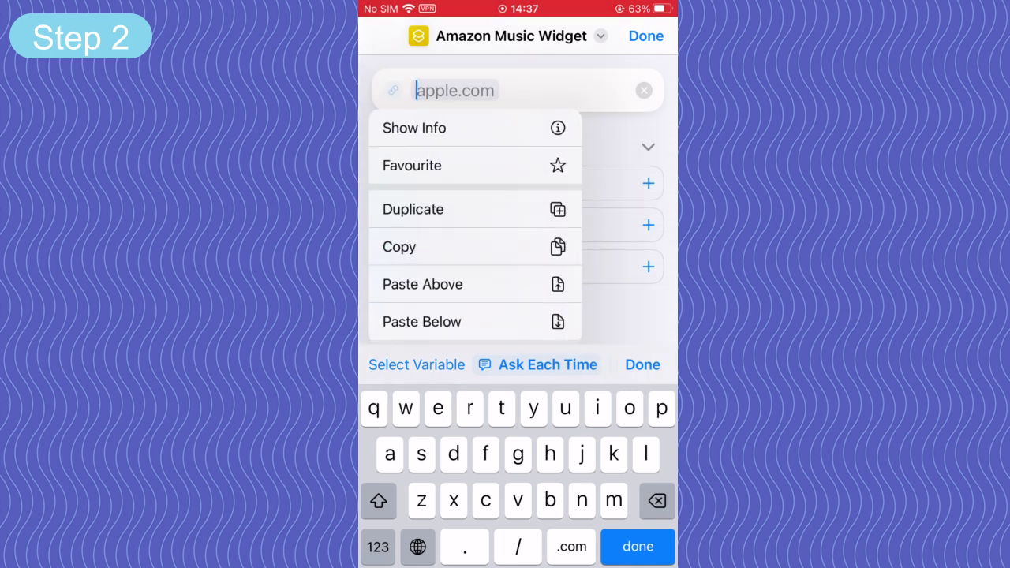
click(422, 284)
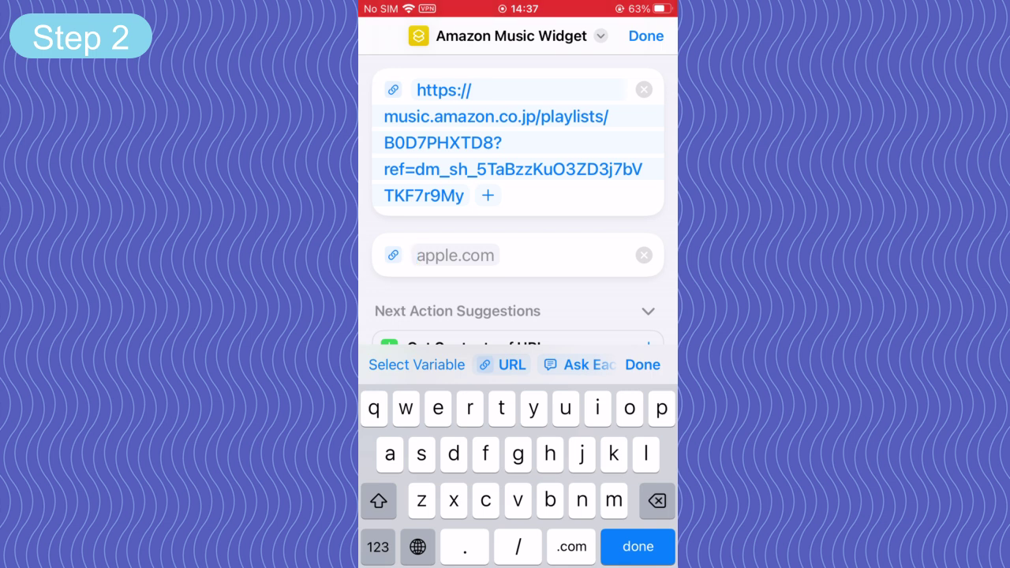
Replace the link's ref= tail with 'do=play' and delete the leftover apple.com URL action.
double_click(402, 169)
mouse_move(427, 169)
mouse_down()
mouse_move(449, 169)
mouse_move(464, 197)
mouse_up()
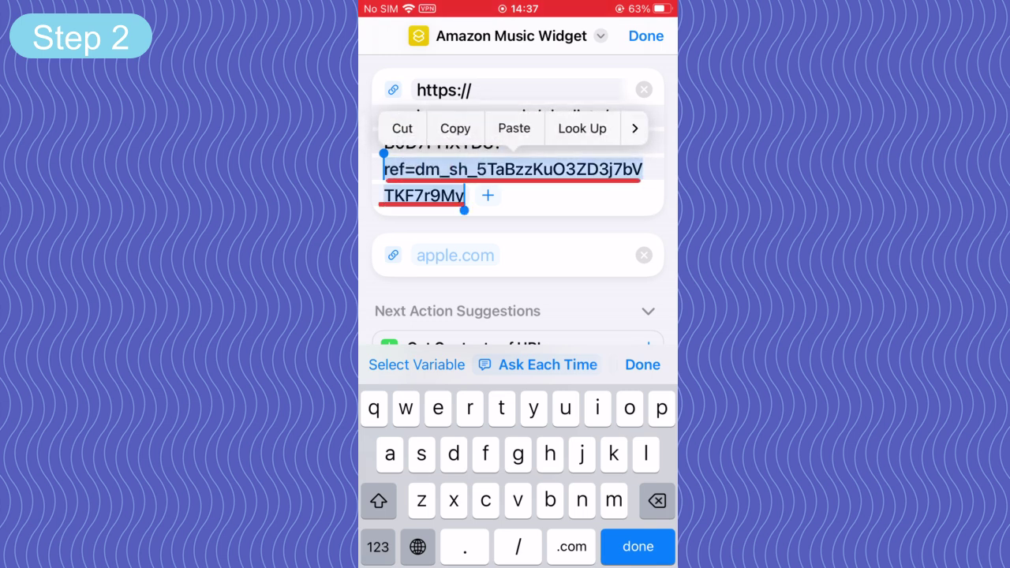
key(BackSpace)
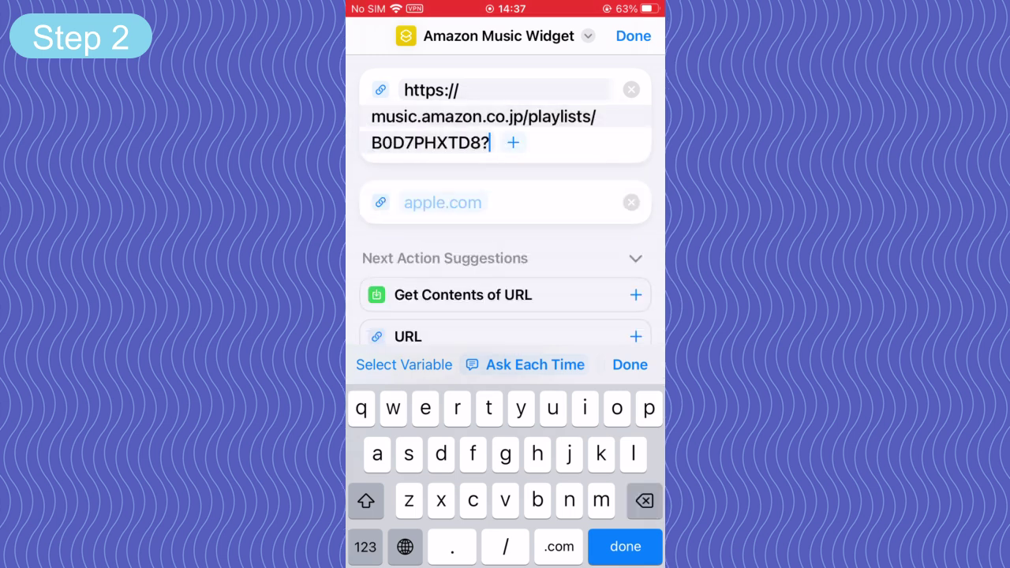
text(do)
click(365, 547)
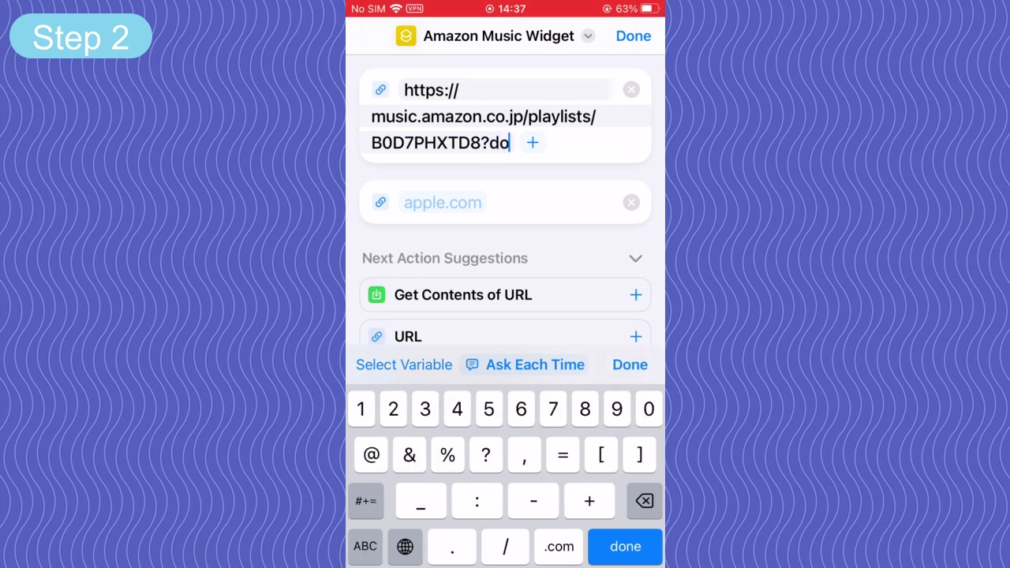
text(=)
click(365, 546)
text(play)
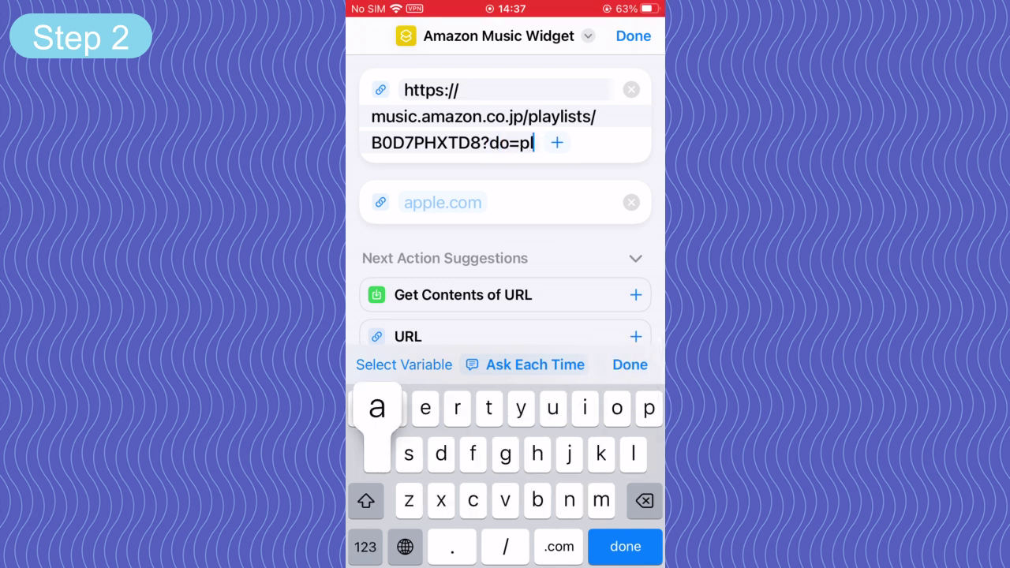
click(625, 546)
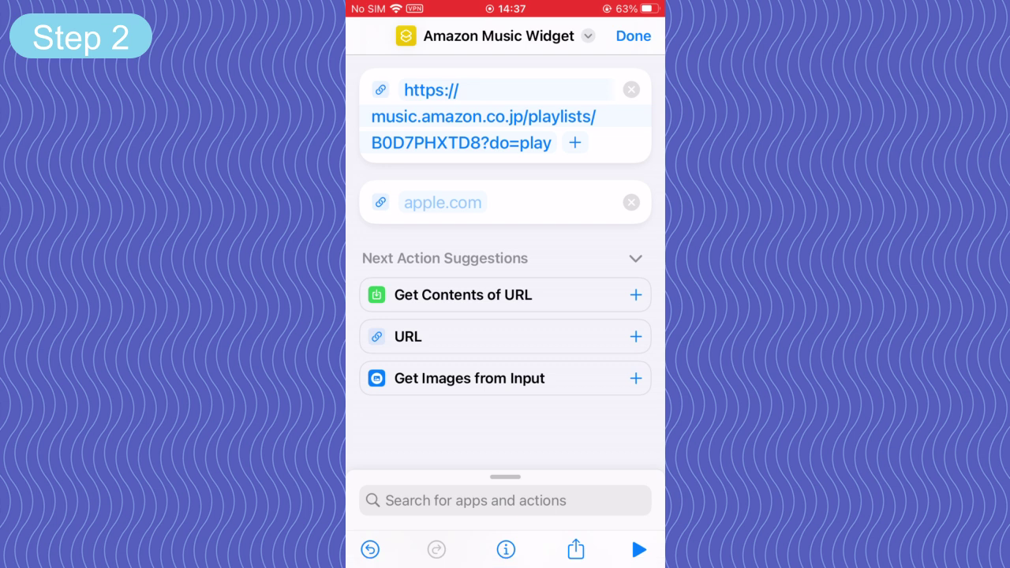
click(632, 202)
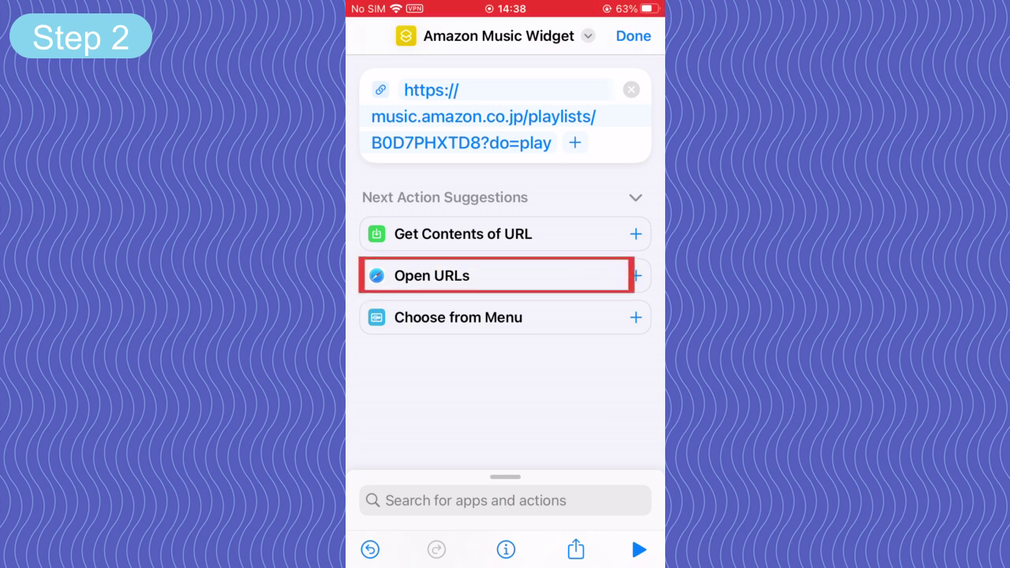
Add an Open URLs action after the playlist link and save the shortcut.
click(432, 276)
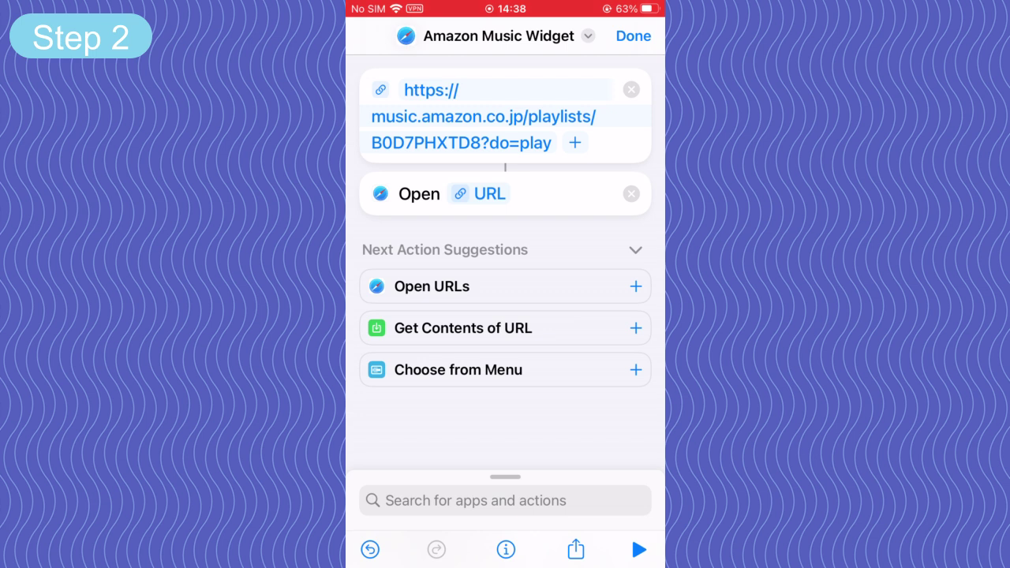
click(633, 35)
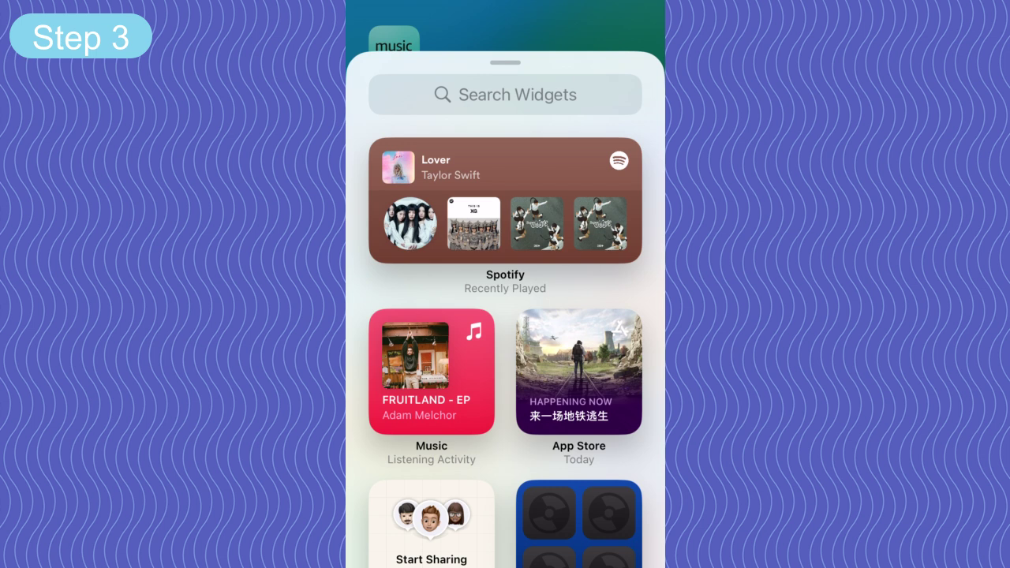
Place a Shortcuts widget running 'Amazon Music Widget' on the iPhone home screen.
click(506, 94)
text(Sho)
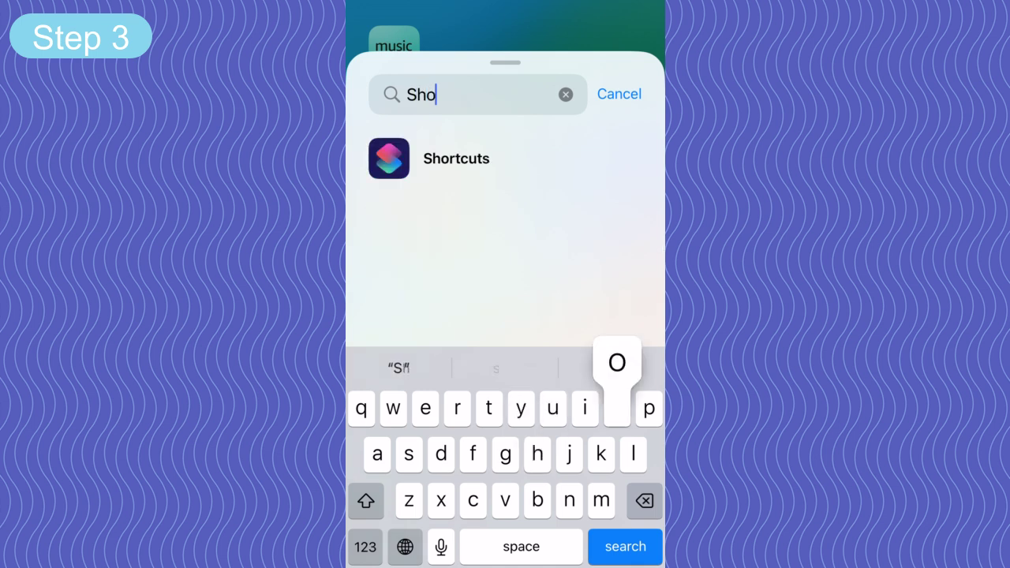
text(r)
click(456, 158)
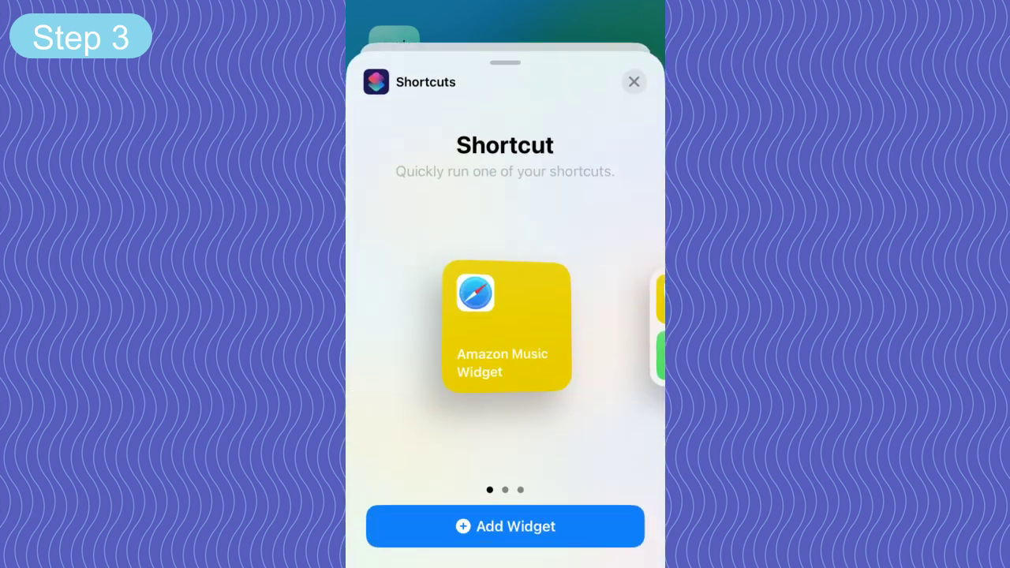
click(505, 526)
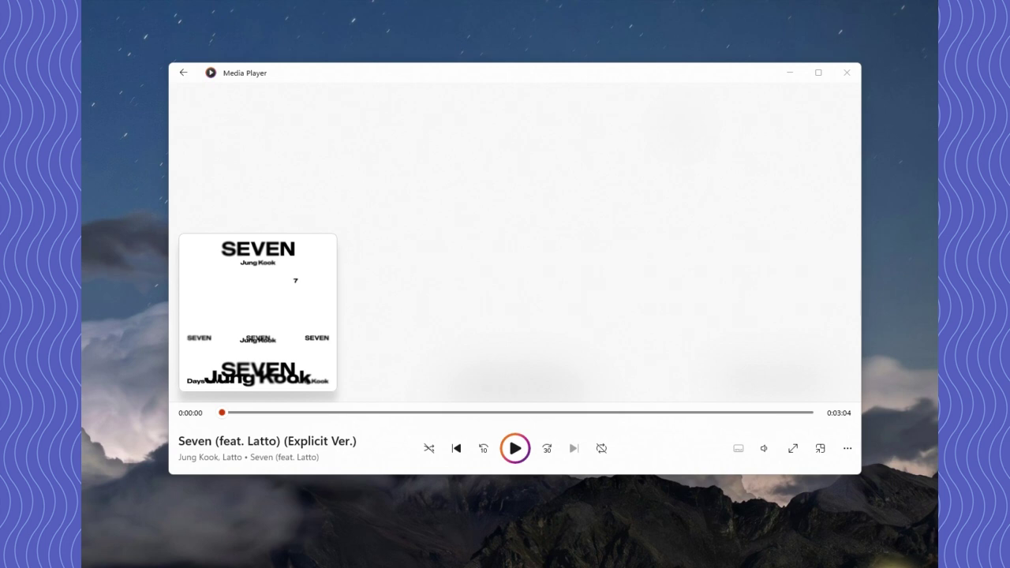
Play 'Seven (feat. Latto) (Explicit Ver.)' in Windows Media Player.
click(517, 449)
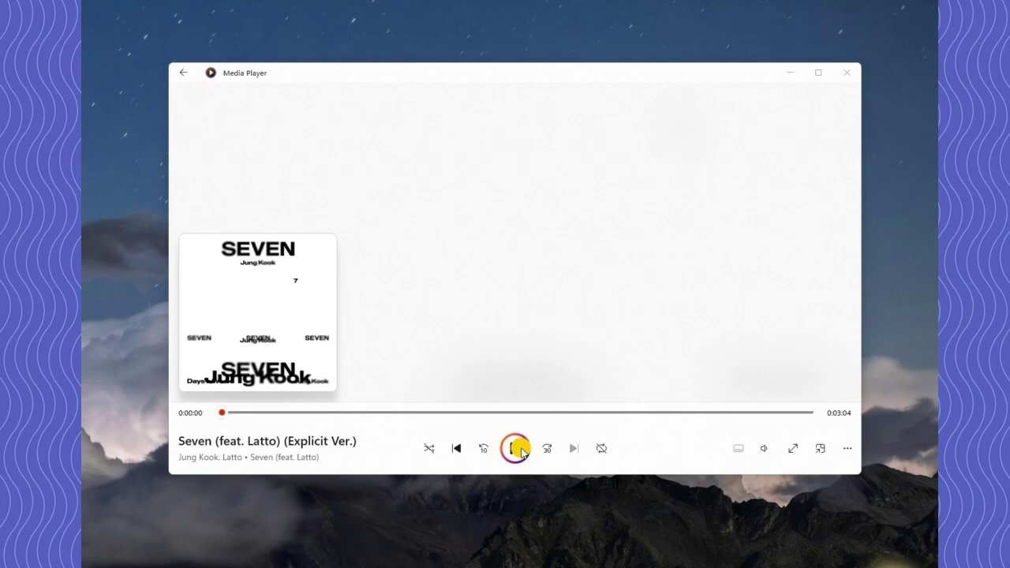